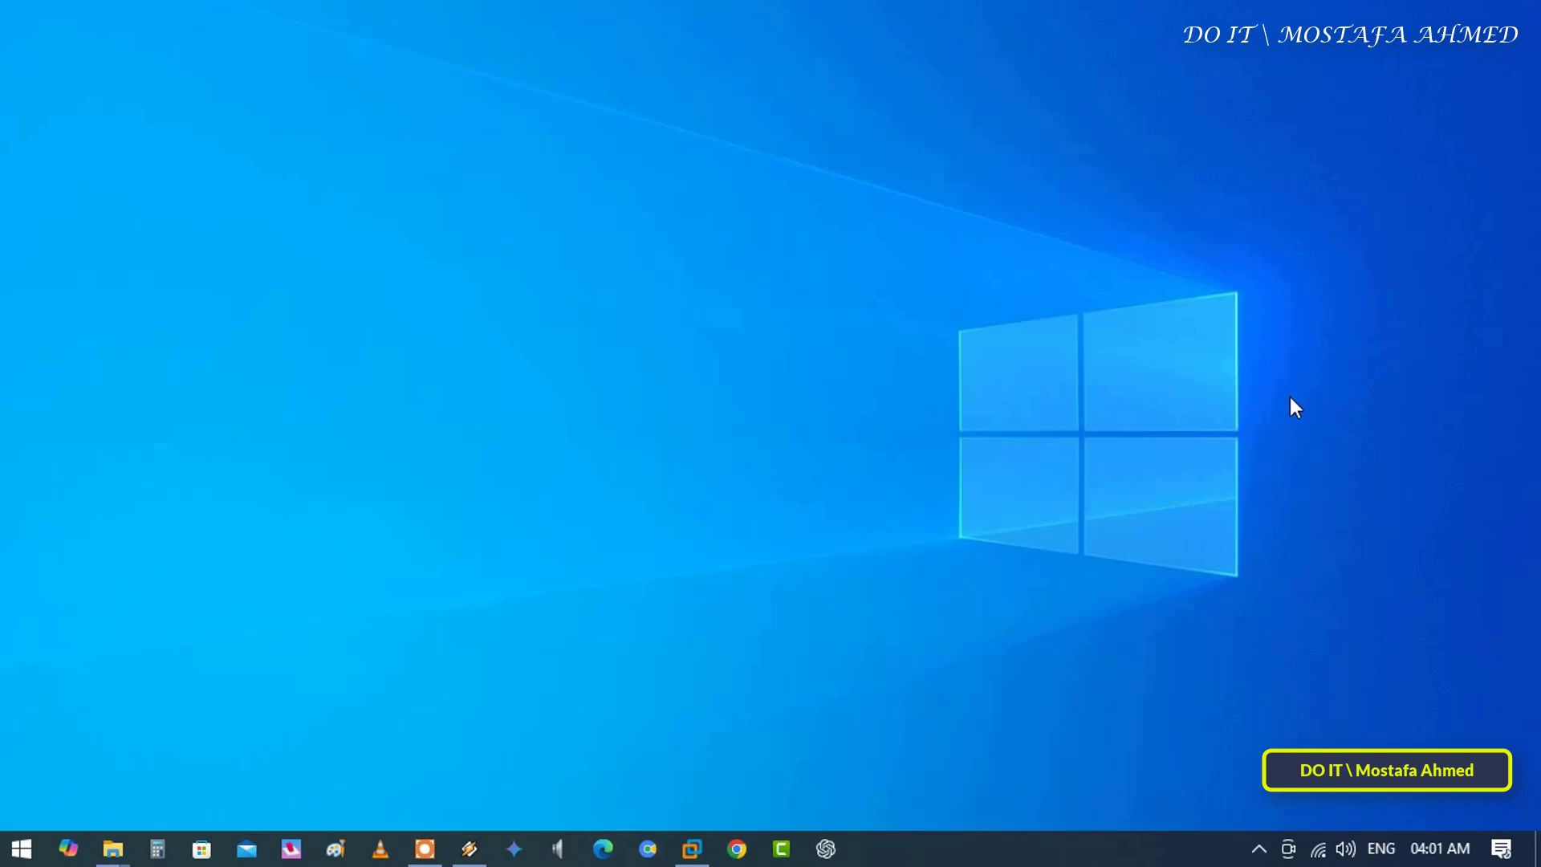
Step: Launch Remote Desktop Connection by running mstsc from the Run dialog
{"action": "key", "text": "super+r"}
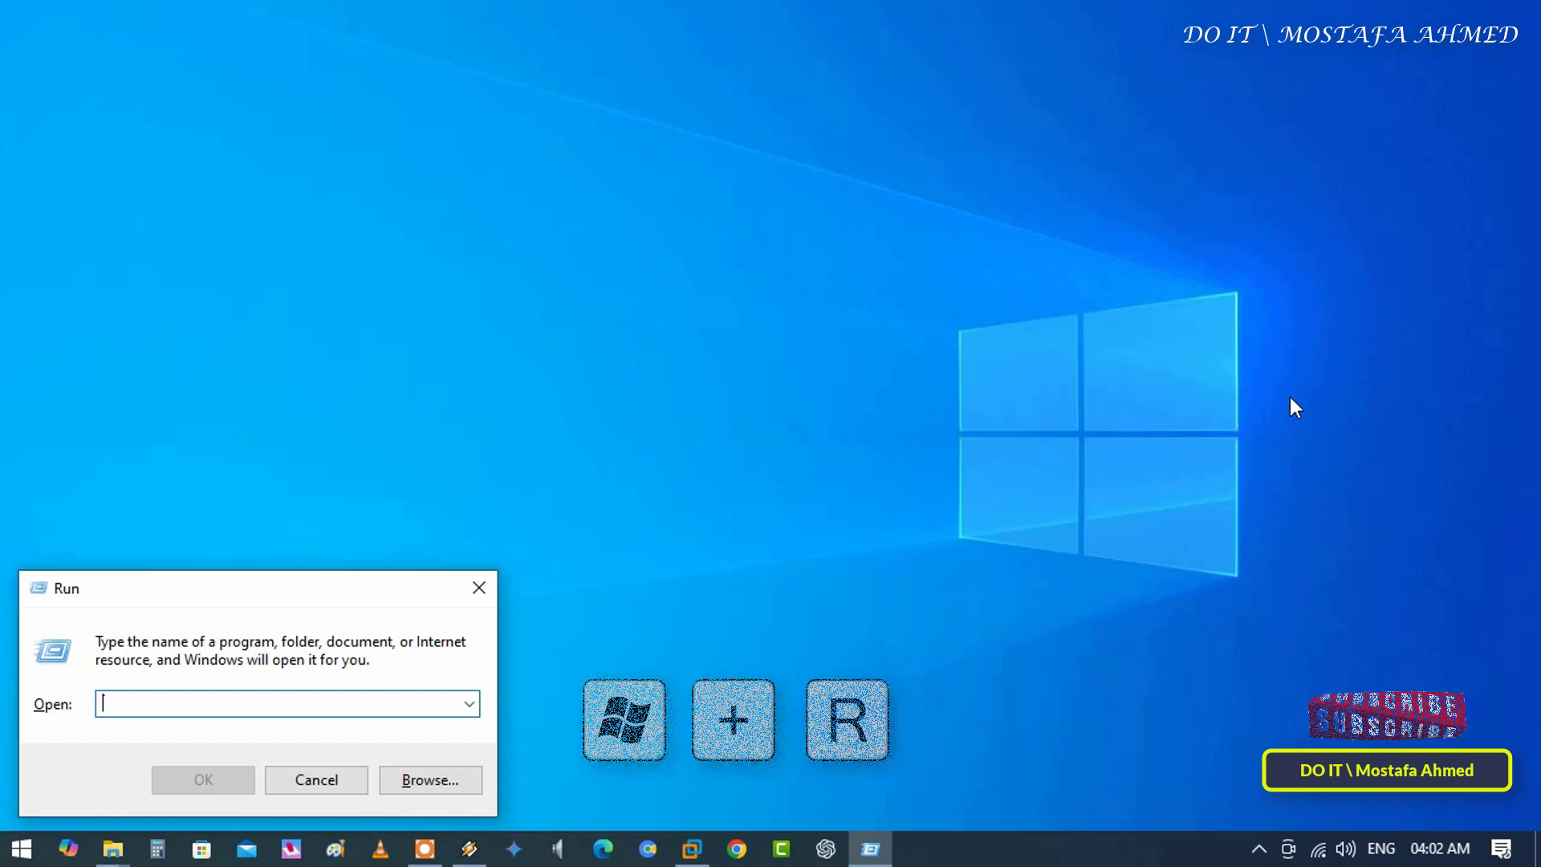
{"action": "type", "text": "ms"}
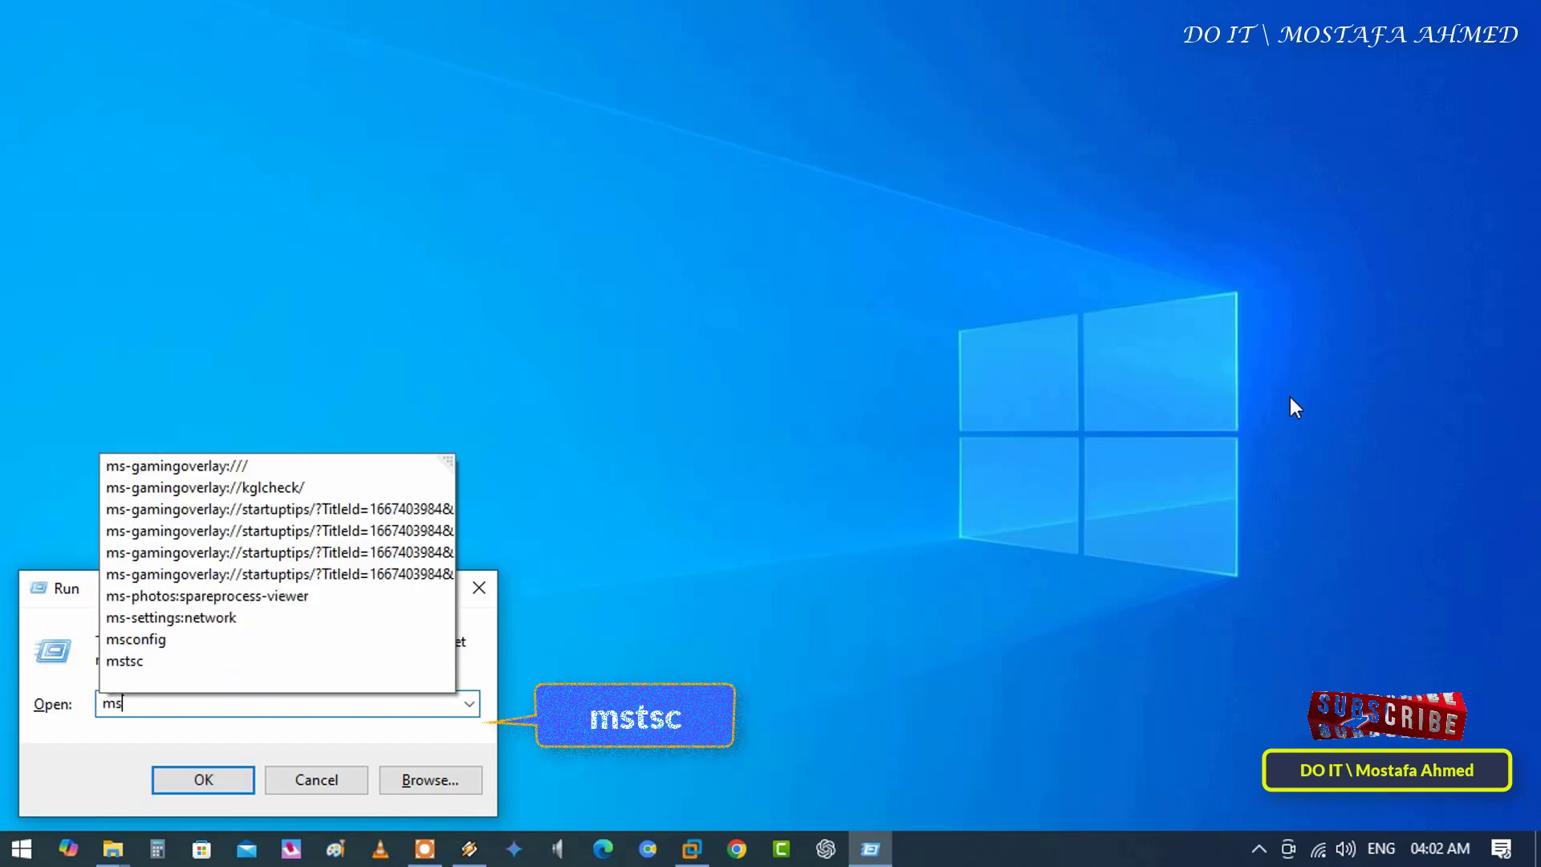
{"action": "type", "text": "ts"}
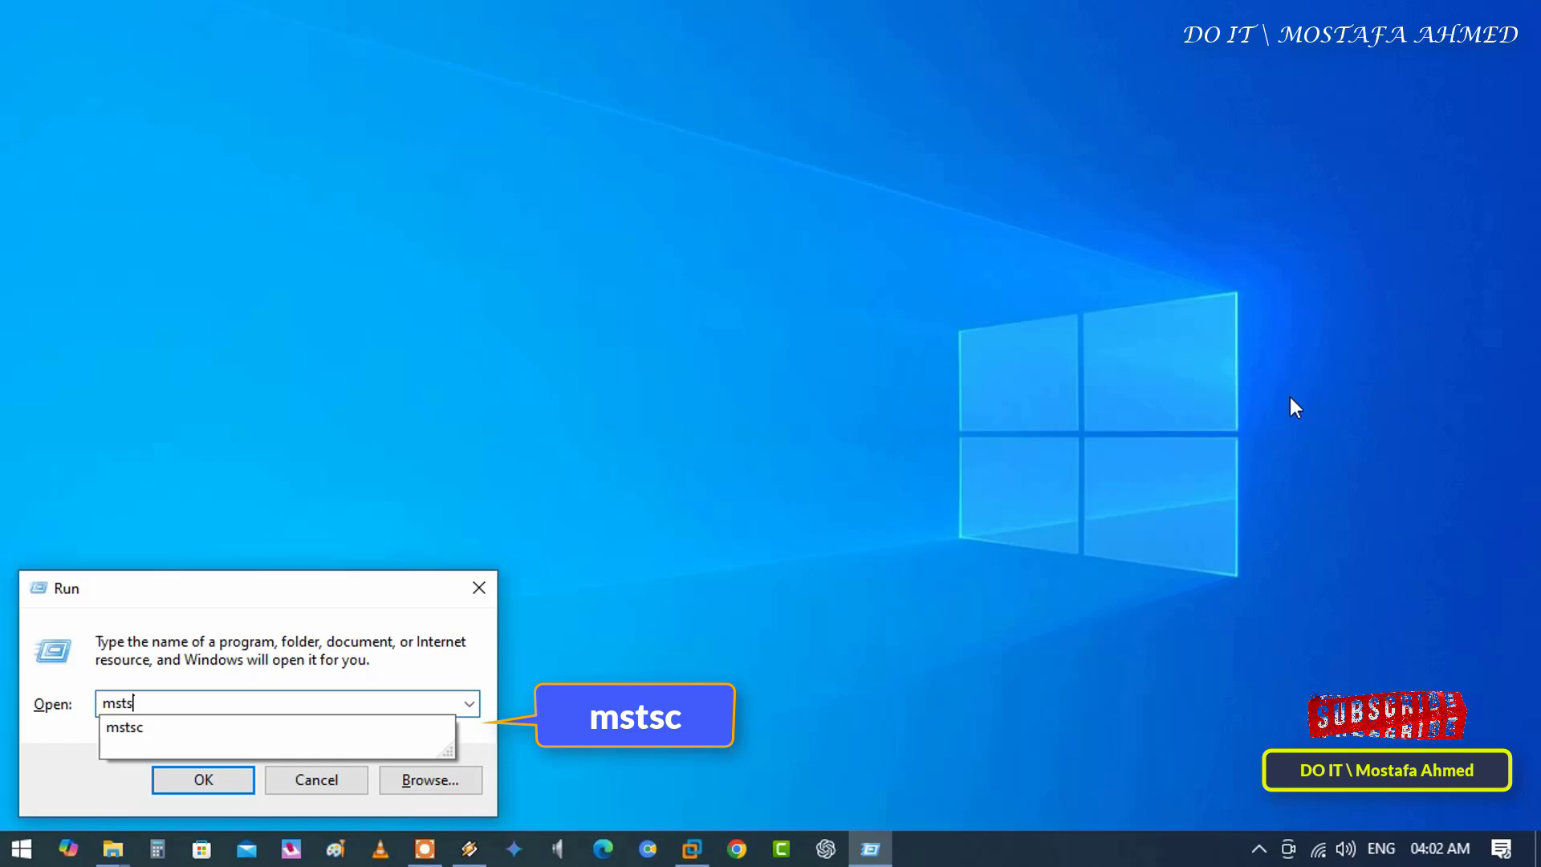
{"action": "type", "text": "c"}
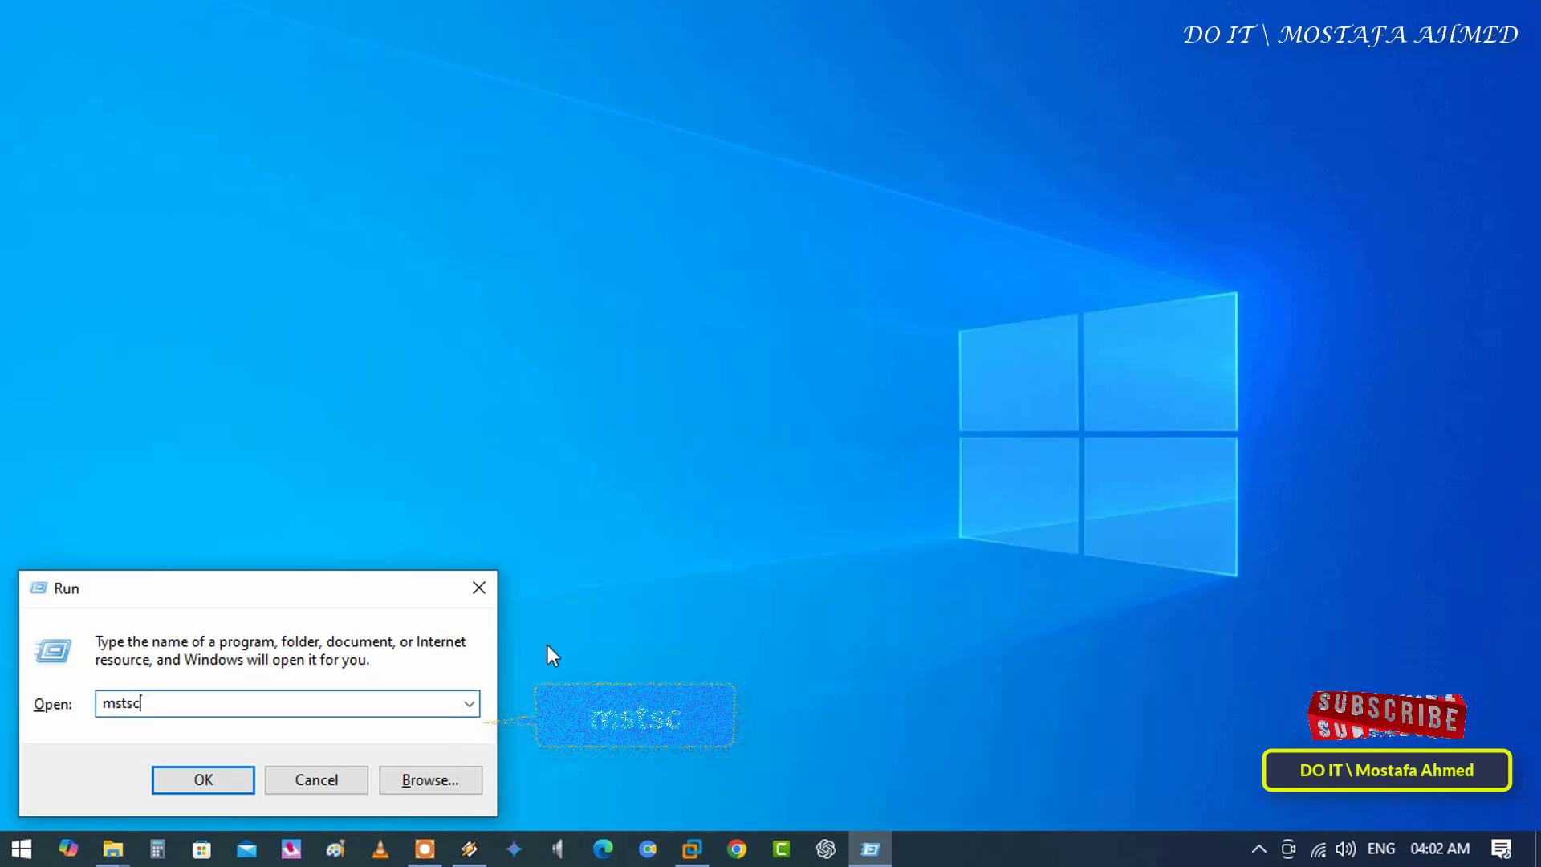
{"action": "left_click", "coordinate": [204, 780]}
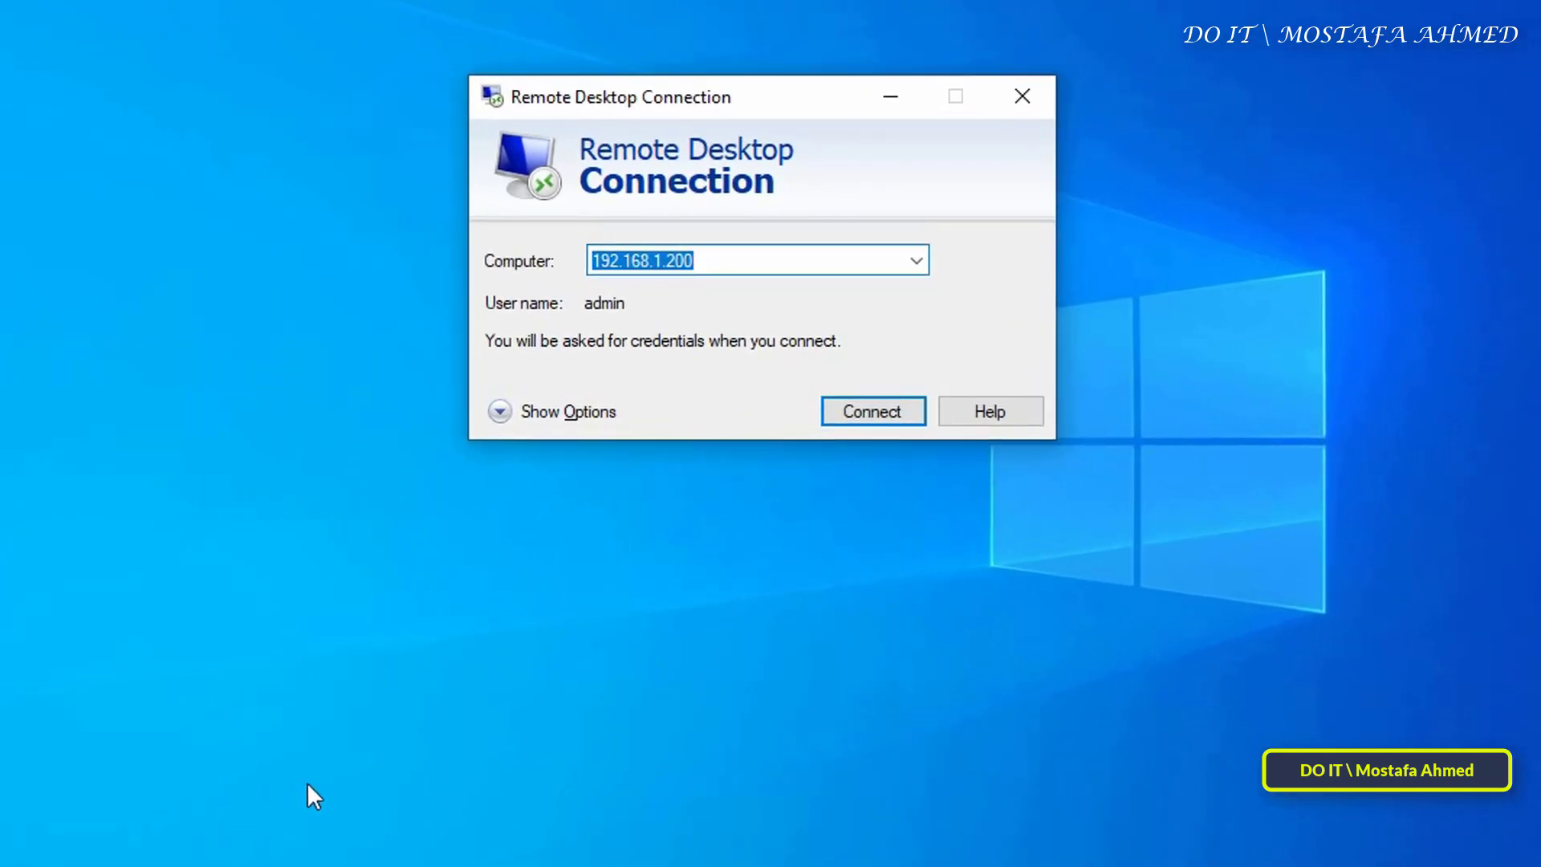
Step: Apply Windows key combinations on the remote computer, then connect to 192.168.1.200
{"action": "left_click", "coordinate": [570, 413]}
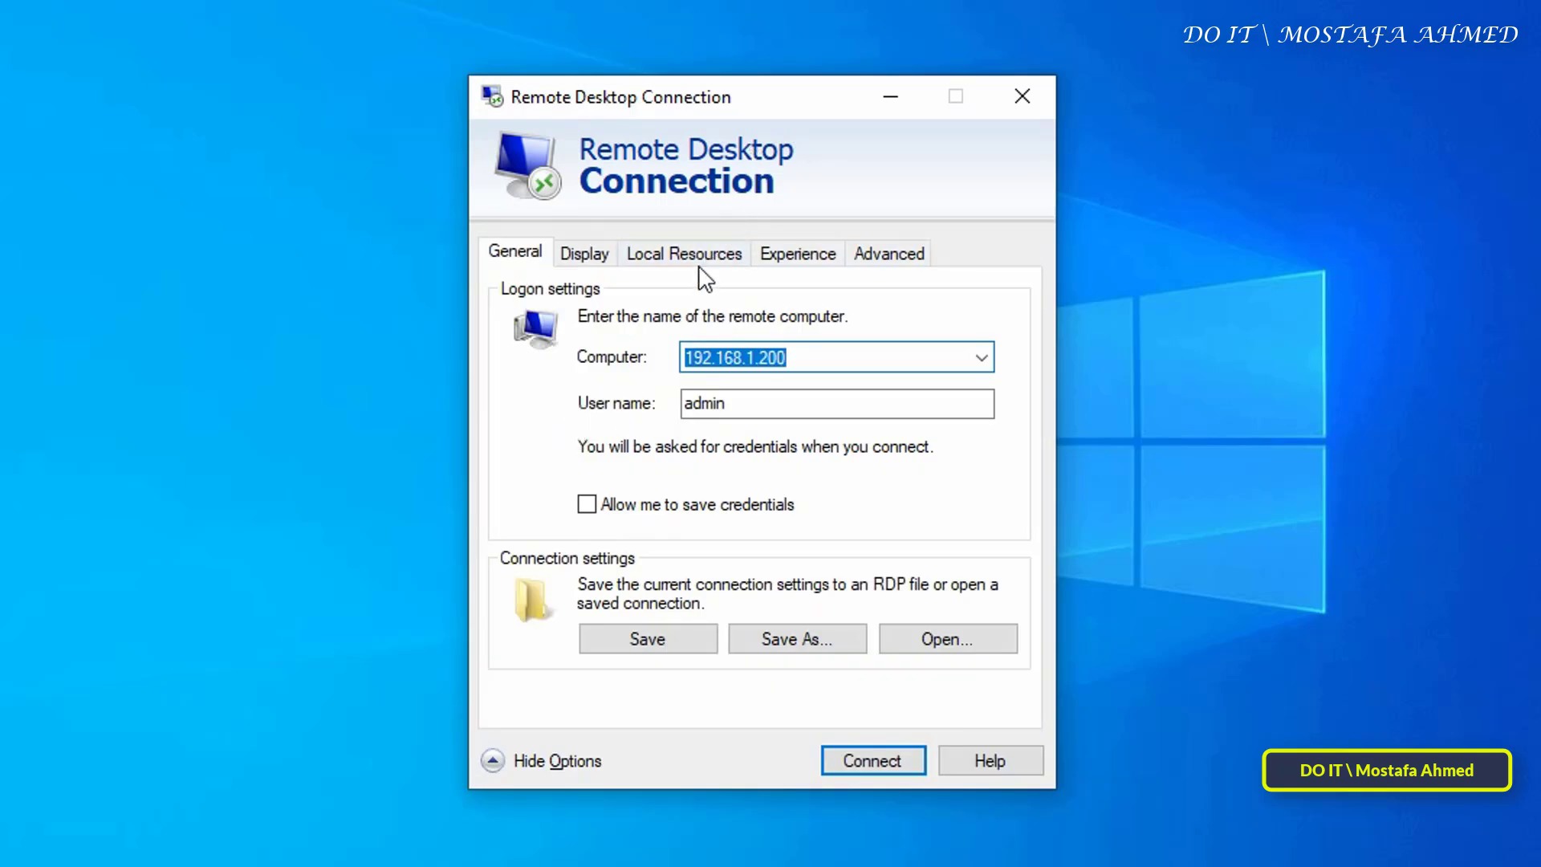
{"action": "left_click", "coordinate": [694, 260]}
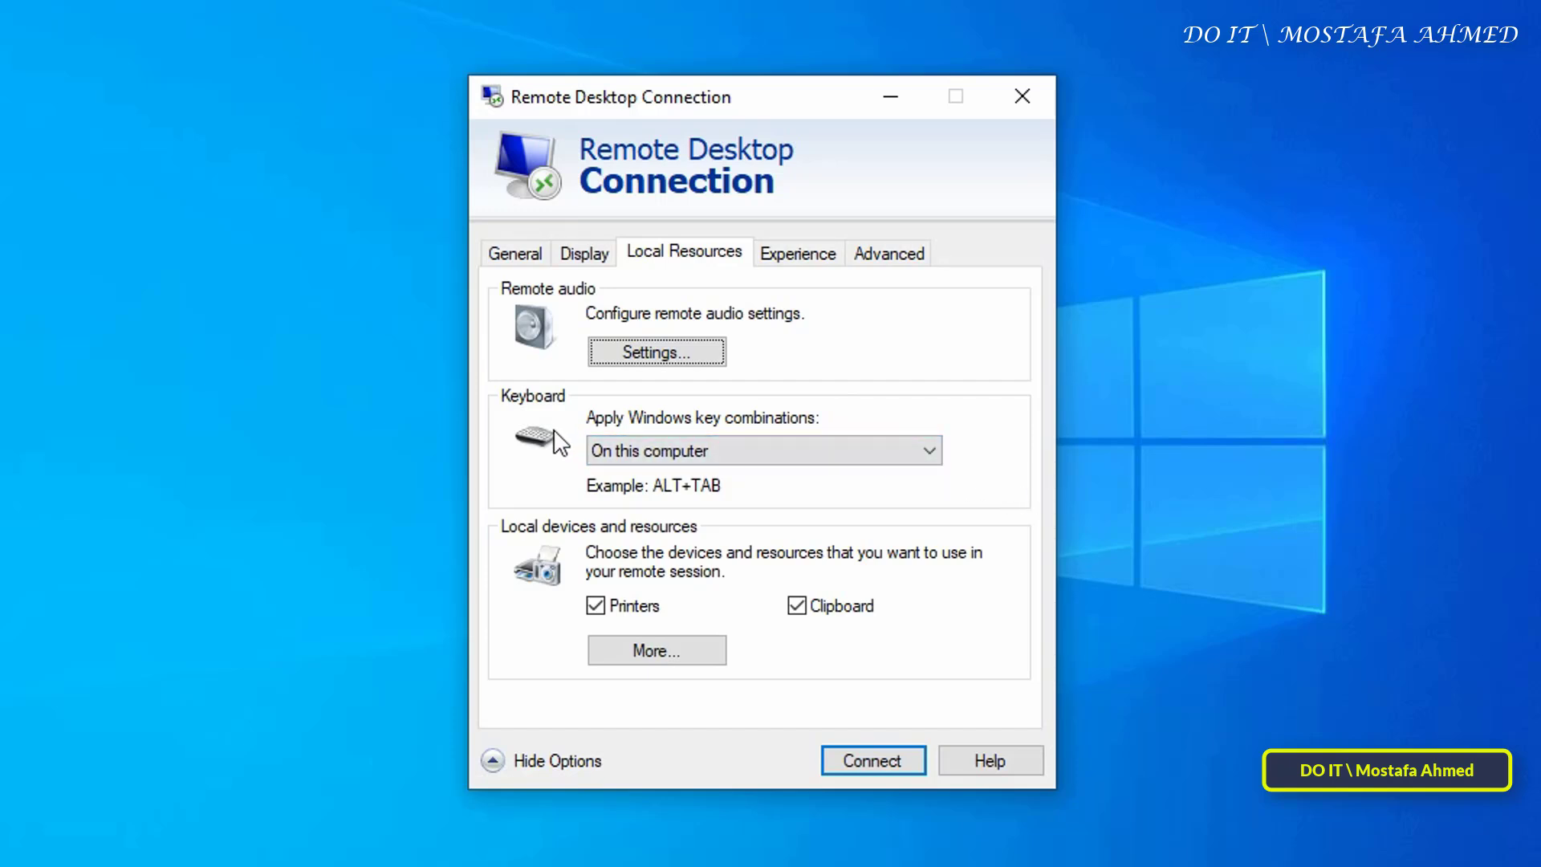
{"action": "left_click", "coordinate": [923, 452]}
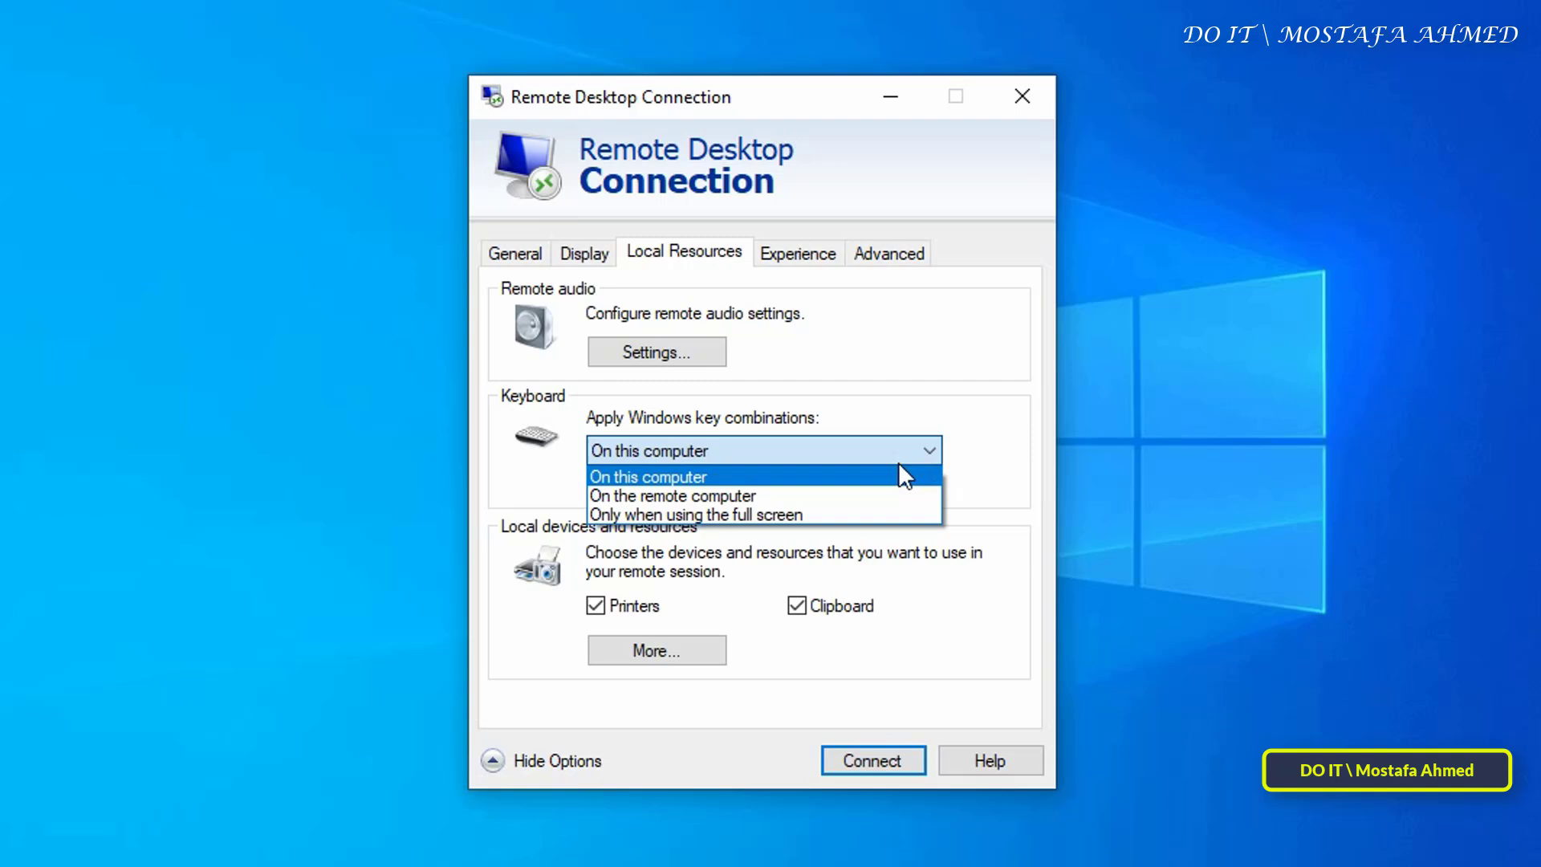
{"action": "left_click", "coordinate": [817, 498]}
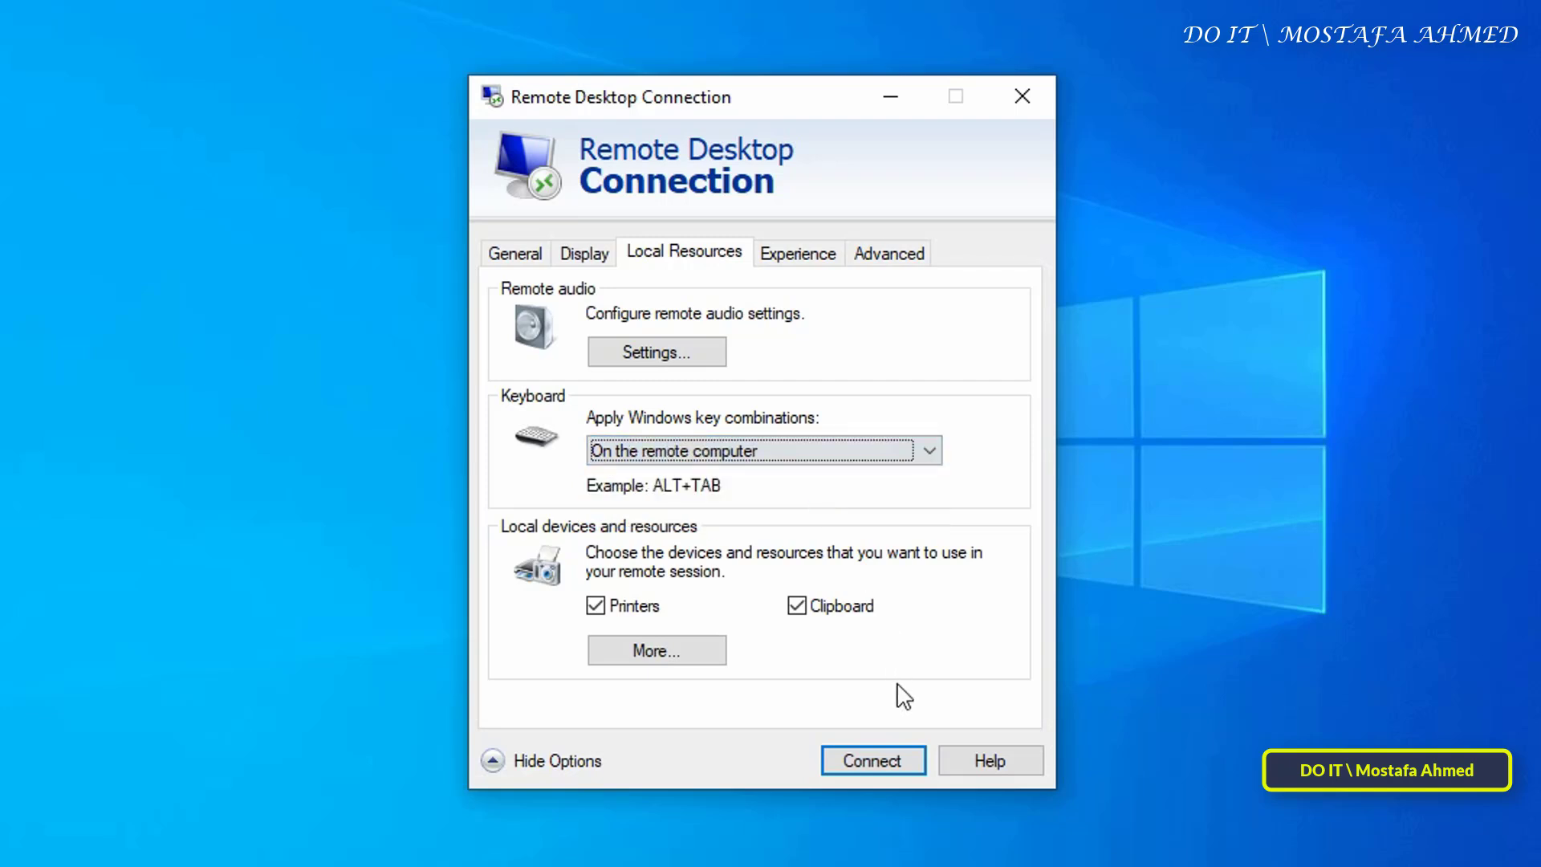
{"action": "left_click", "coordinate": [870, 756]}
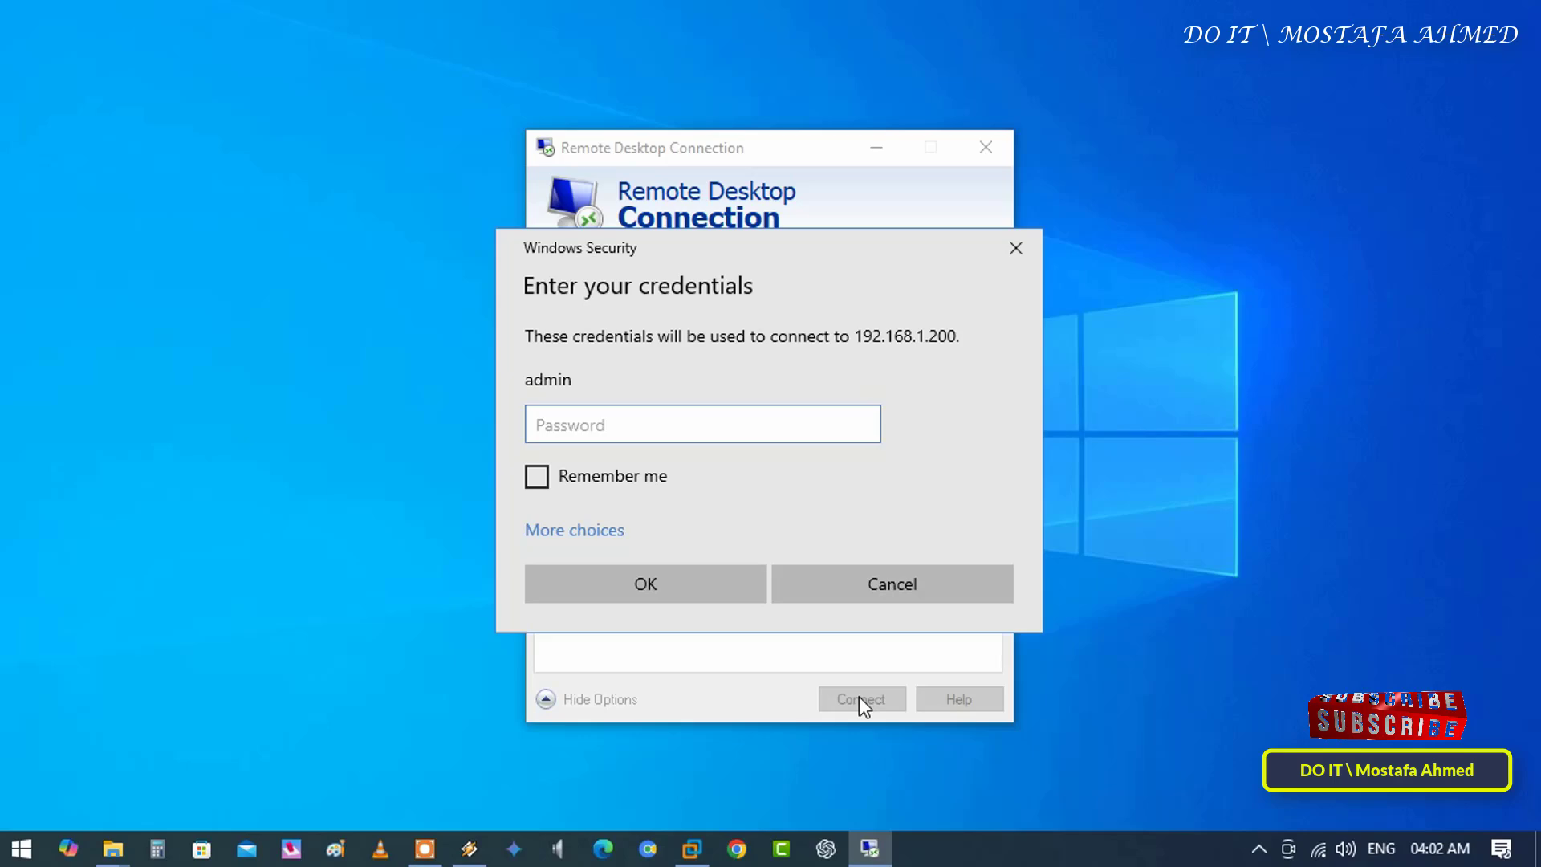
{"action": "type", "text": "**************"}
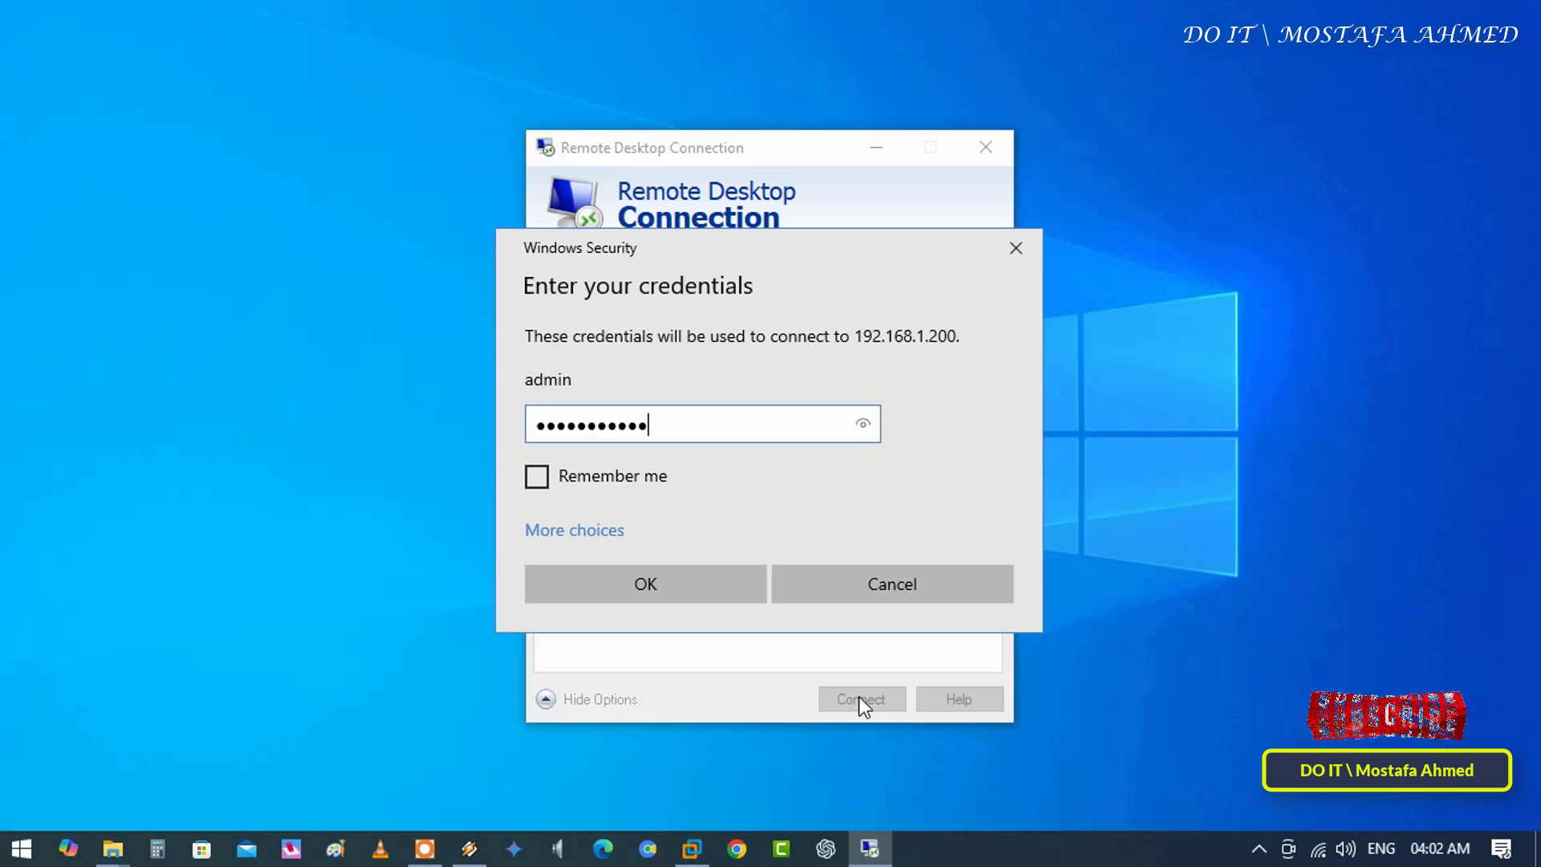
{"action": "type", "text": "*******"}
Step: Submit the admin password and accept the untrusted certificate warning
{"action": "key", "text": "Return"}
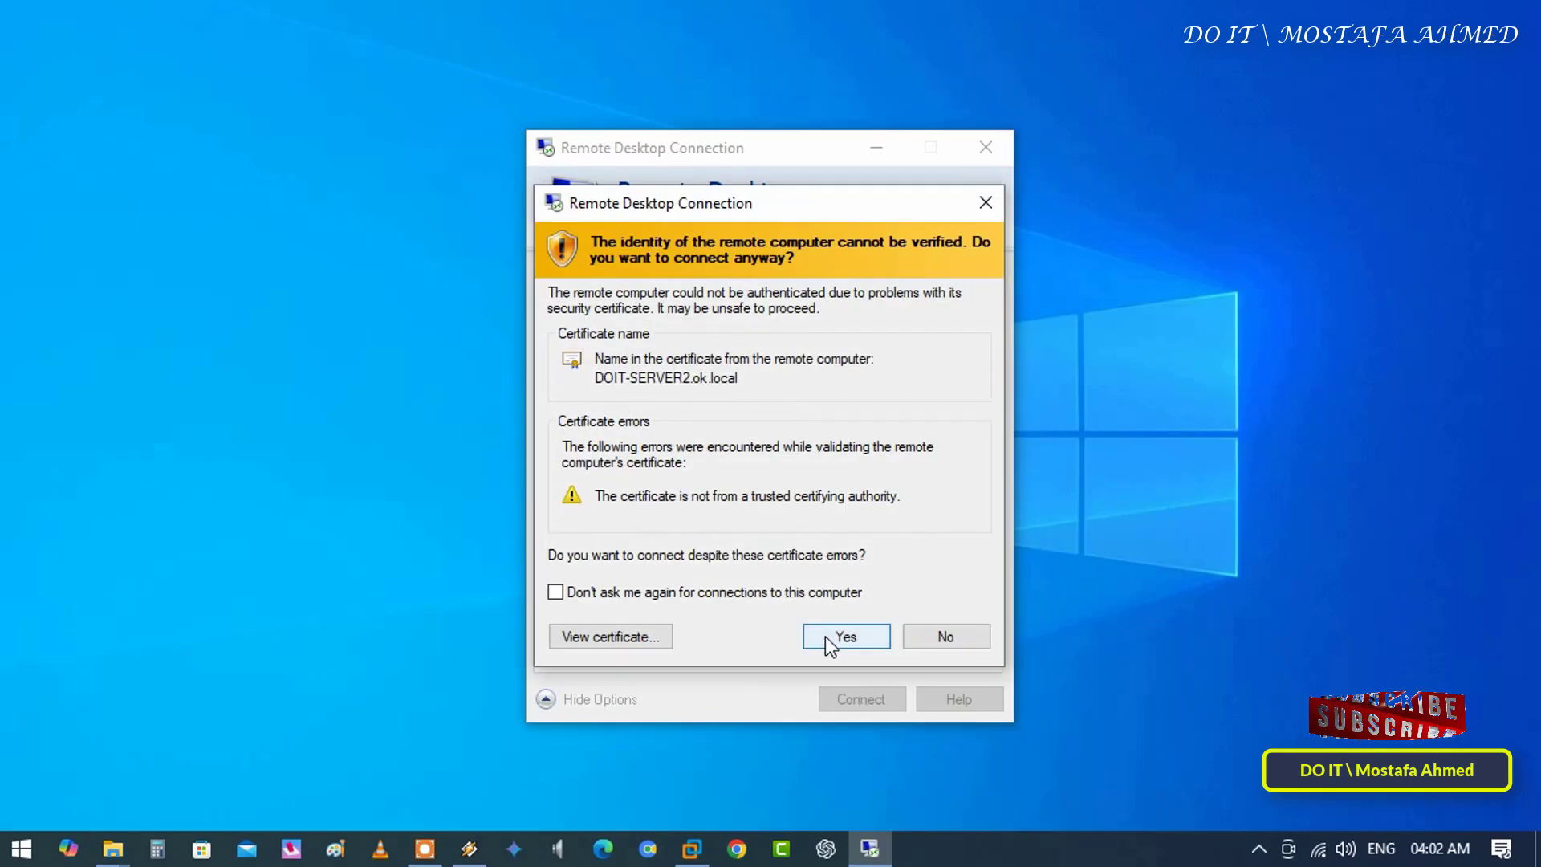
{"action": "left_click", "coordinate": [826, 637]}
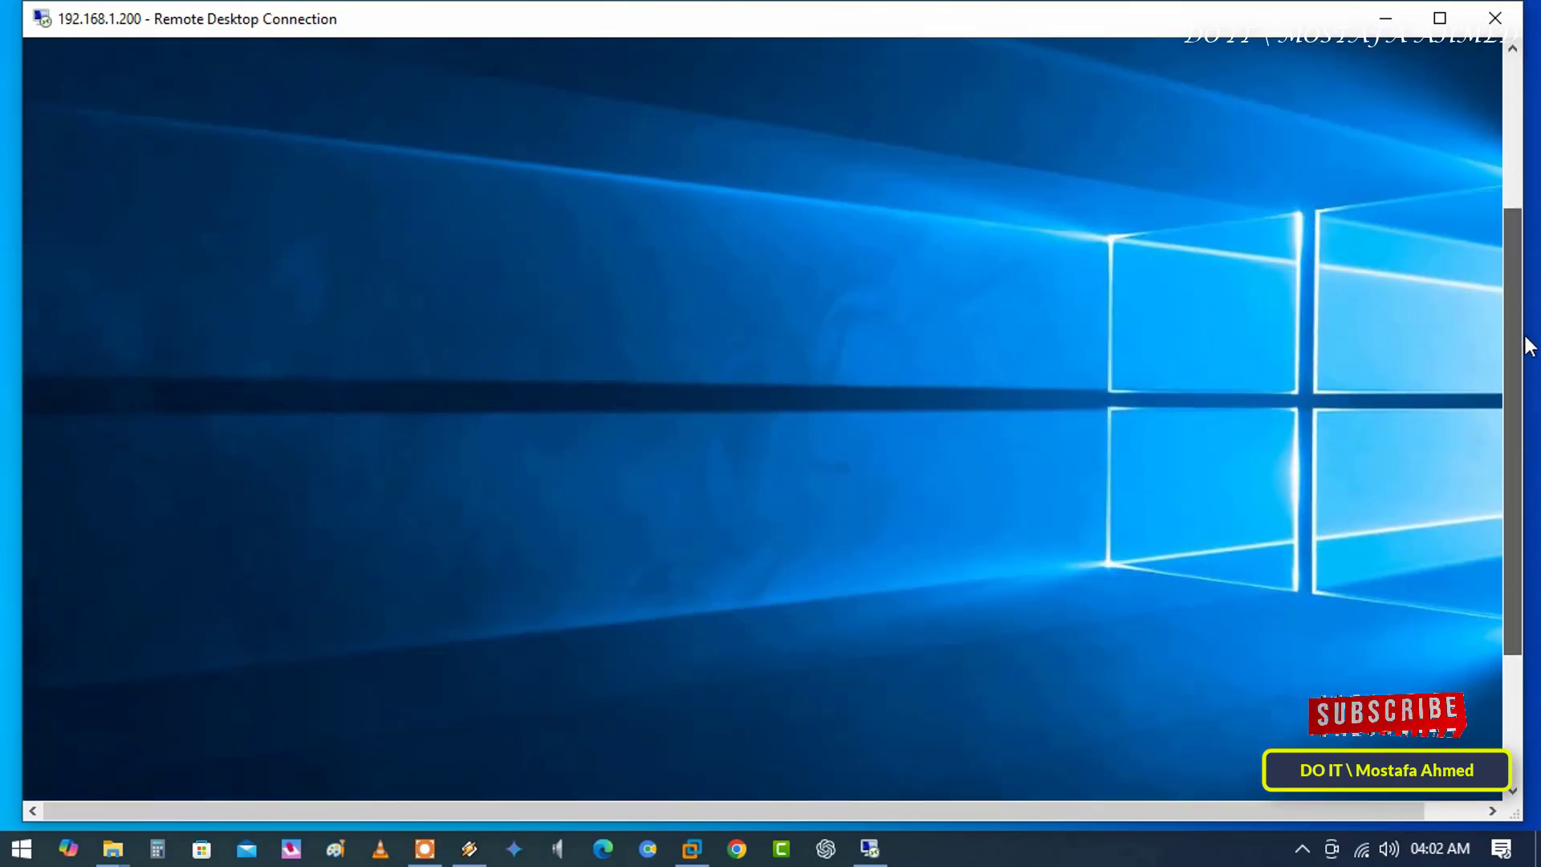
Step: Send Ctrl+Alt+End to show the remote Lock, Sign out and Task Manager screen
{"action": "key", "text": "ctrl+alt+End"}
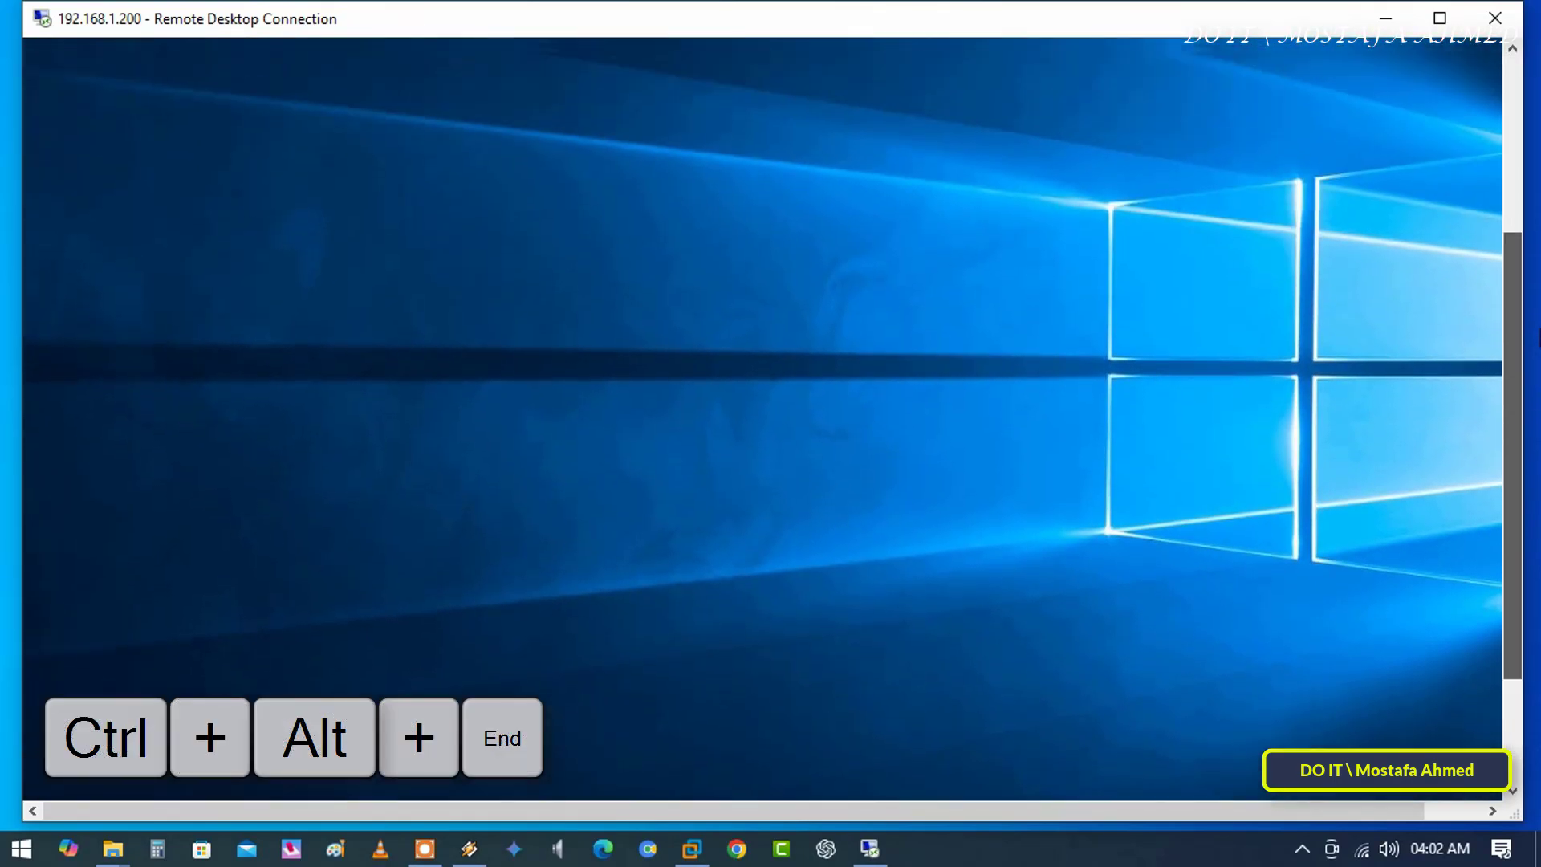
{"action": "left_click_drag", "start_coordinate": [1512, 457], "coordinate": [1505, 216]}
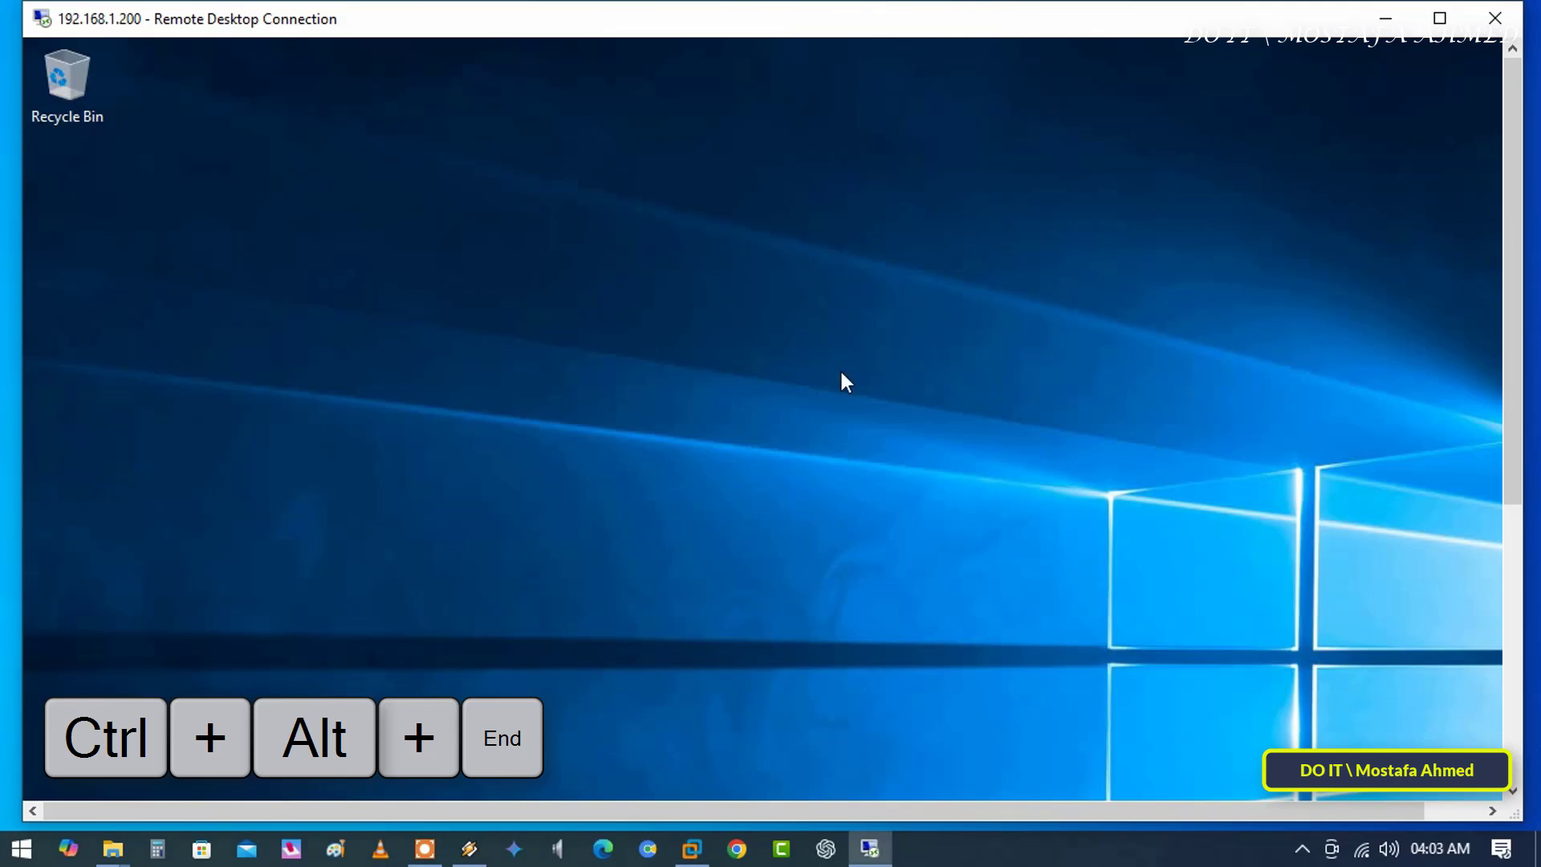
{"action": "key", "text": "ctrl+alt+End"}
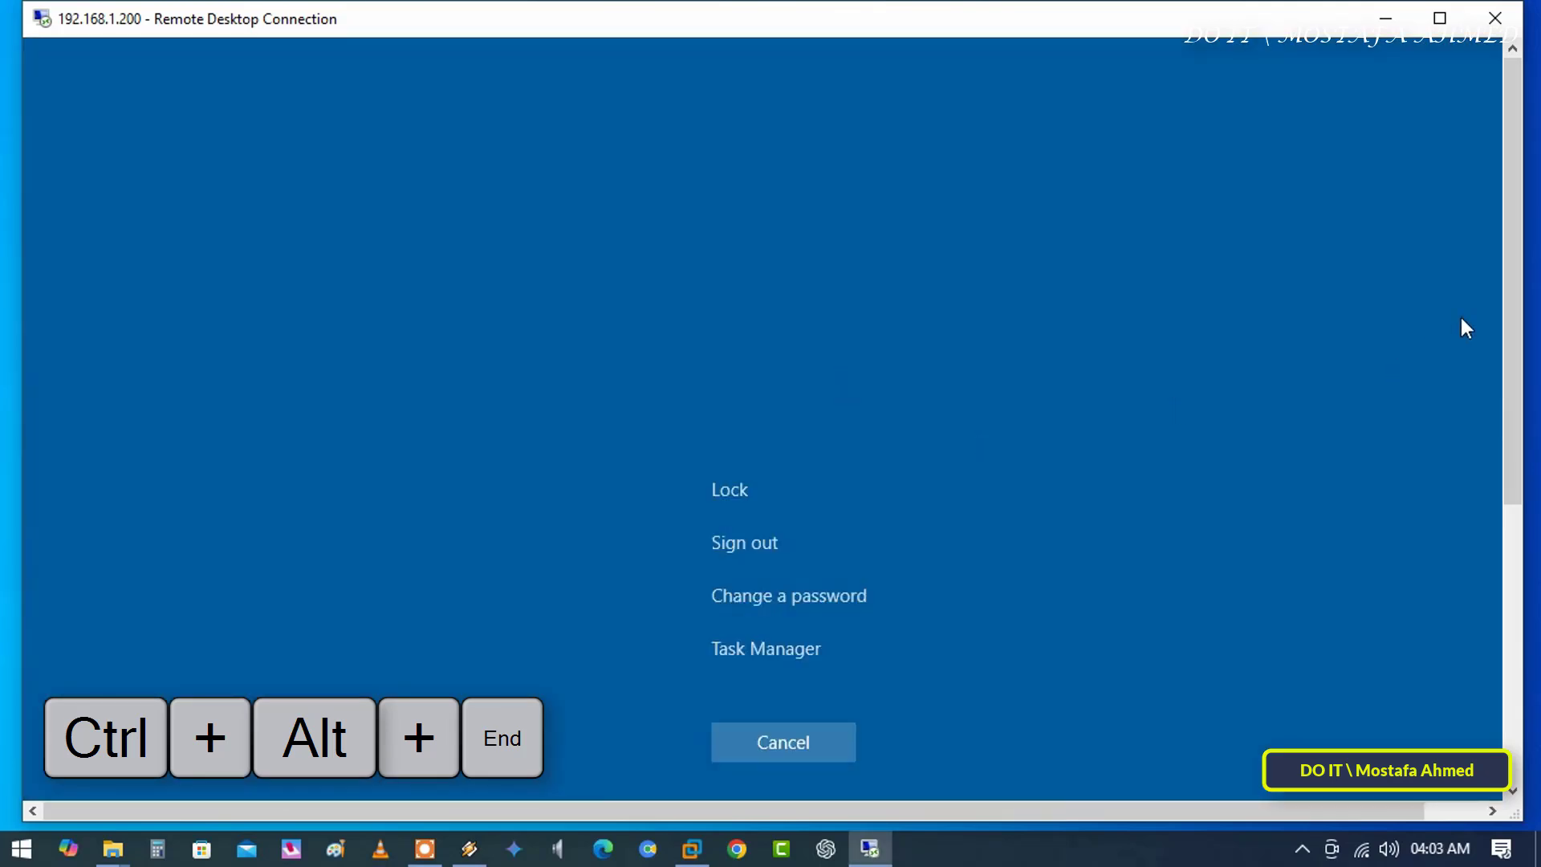
{"action": "mouse_move", "coordinate": [1512, 349]}
{"action": "left_mouse_down"}
{"action": "mouse_move", "coordinate": [1515, 397]}
{"action": "mouse_move", "coordinate": [1514, 350]}
{"action": "left_mouse_up"}
Step: Restore the full-screen session to a window and move it near the desktop top
{"action": "double_click", "coordinate": [180, 18]}
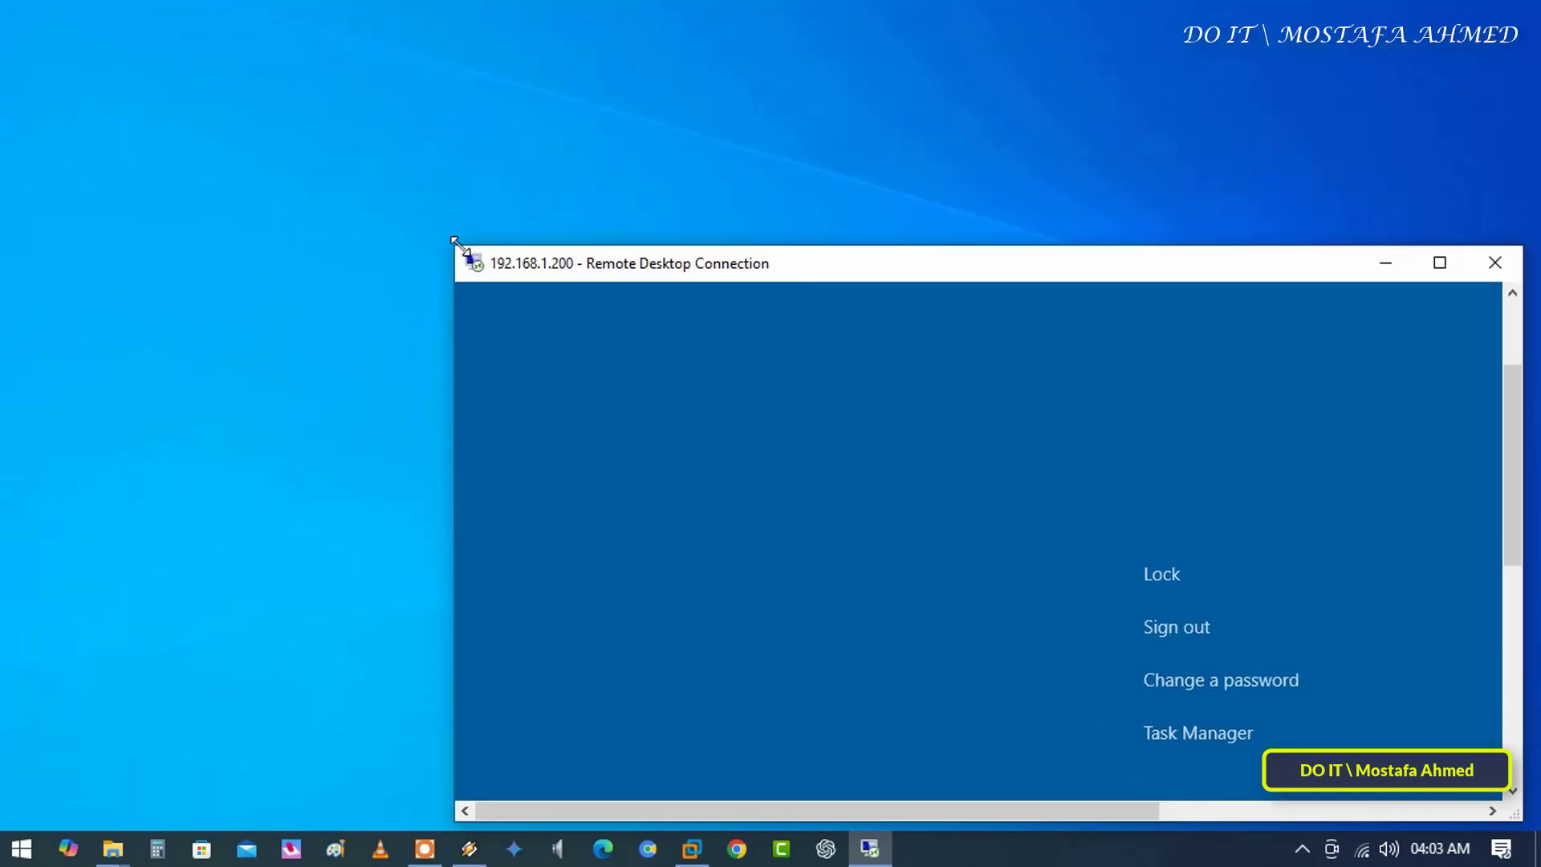
{"action": "left_click_drag", "start_coordinate": [599, 281], "coordinate": [391, 63]}
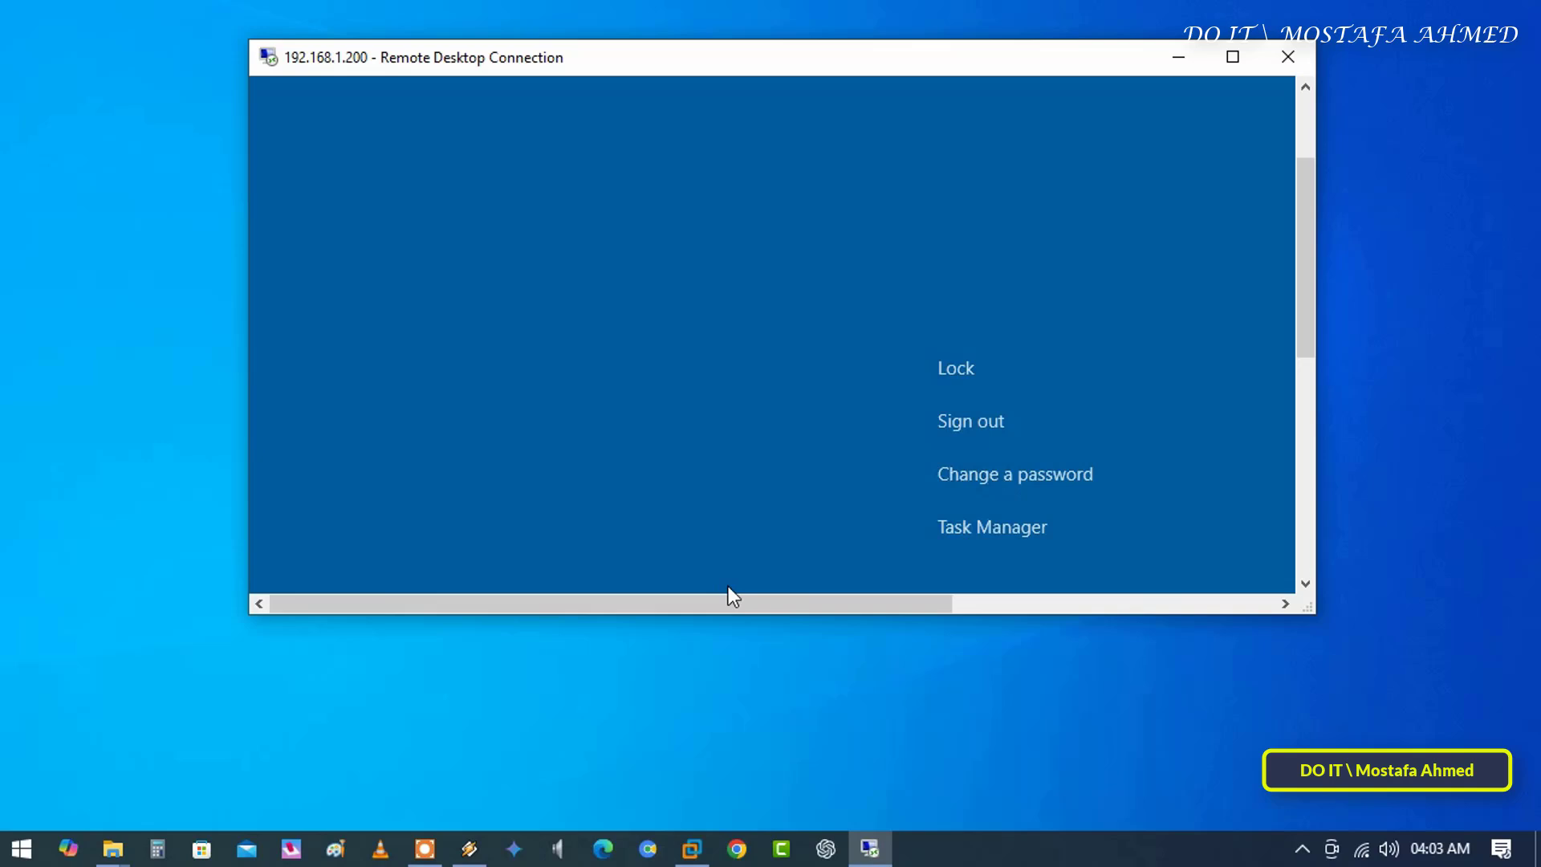
{"action": "left_click_drag", "start_coordinate": [729, 602], "coordinate": [873, 602]}
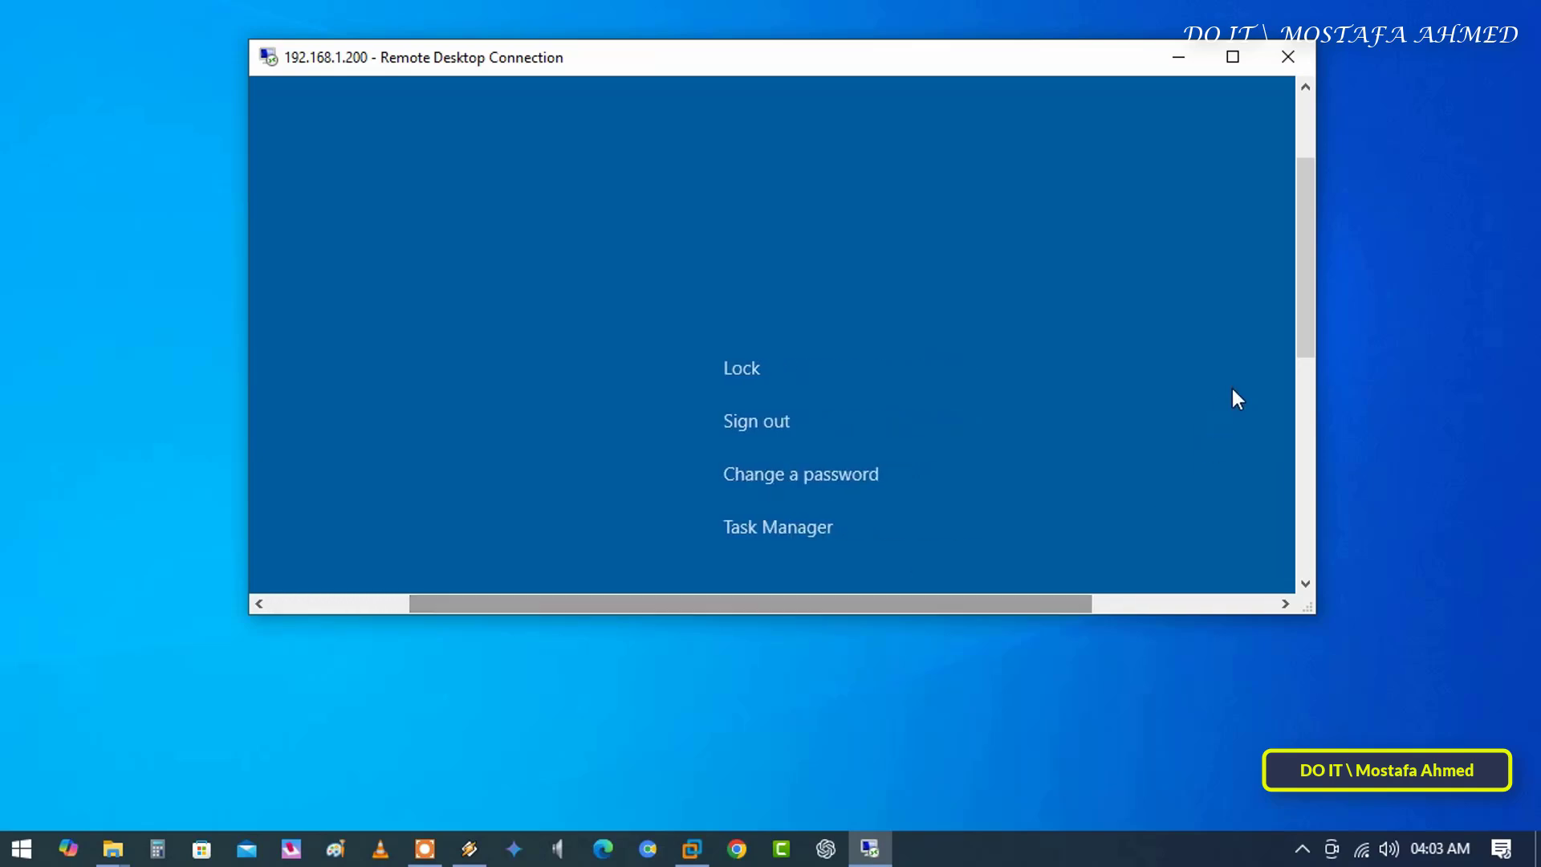
{"action": "left_click_drag", "start_coordinate": [1306, 242], "coordinate": [1305, 385]}
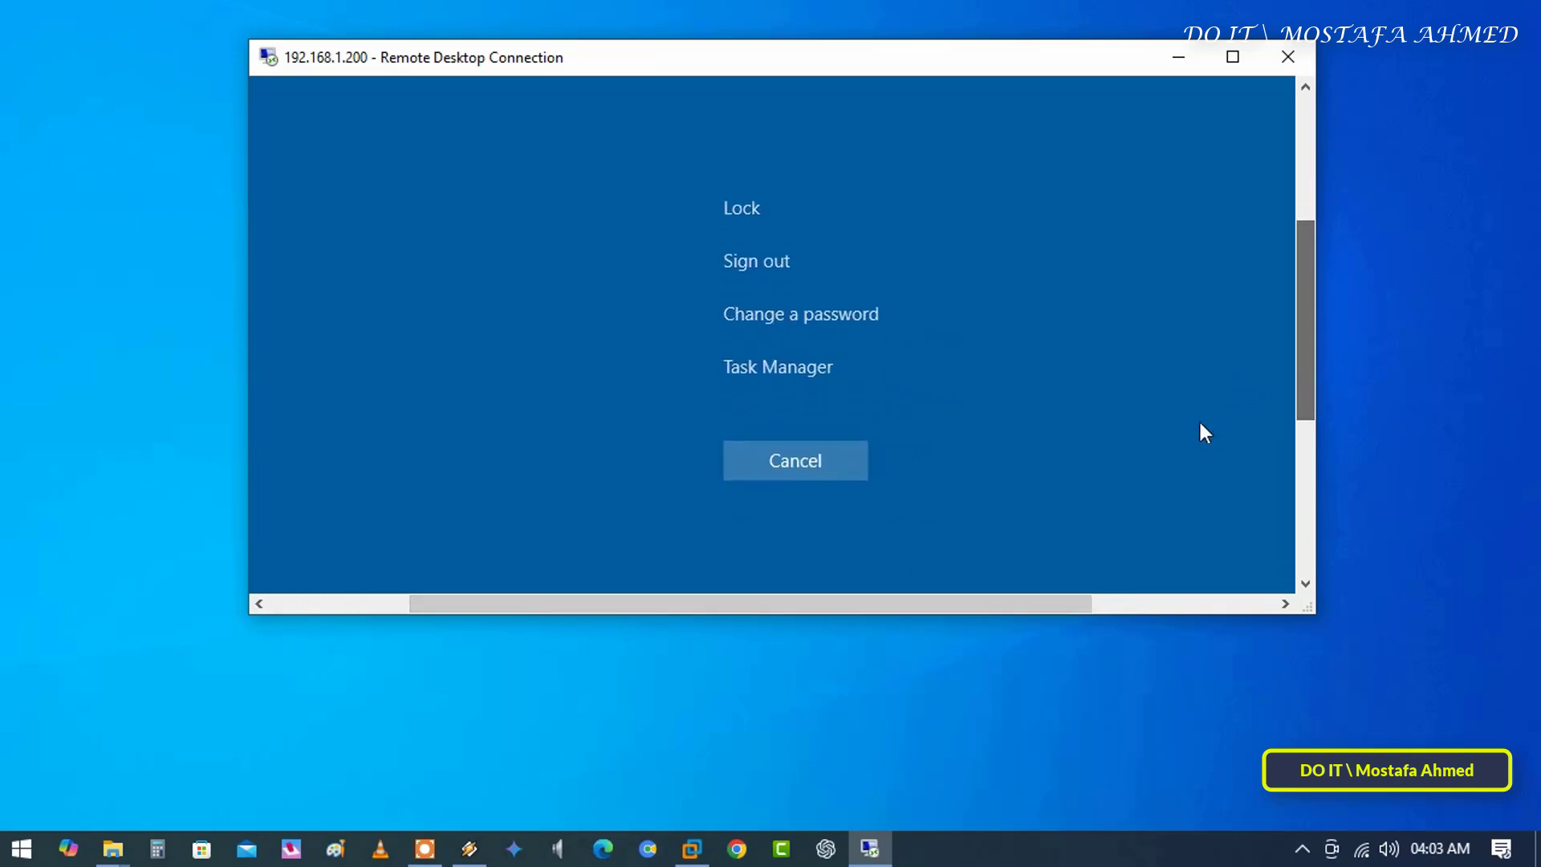
Step: Open the remote Task Manager from the security screen, then close it
{"action": "left_click", "coordinate": [804, 366]}
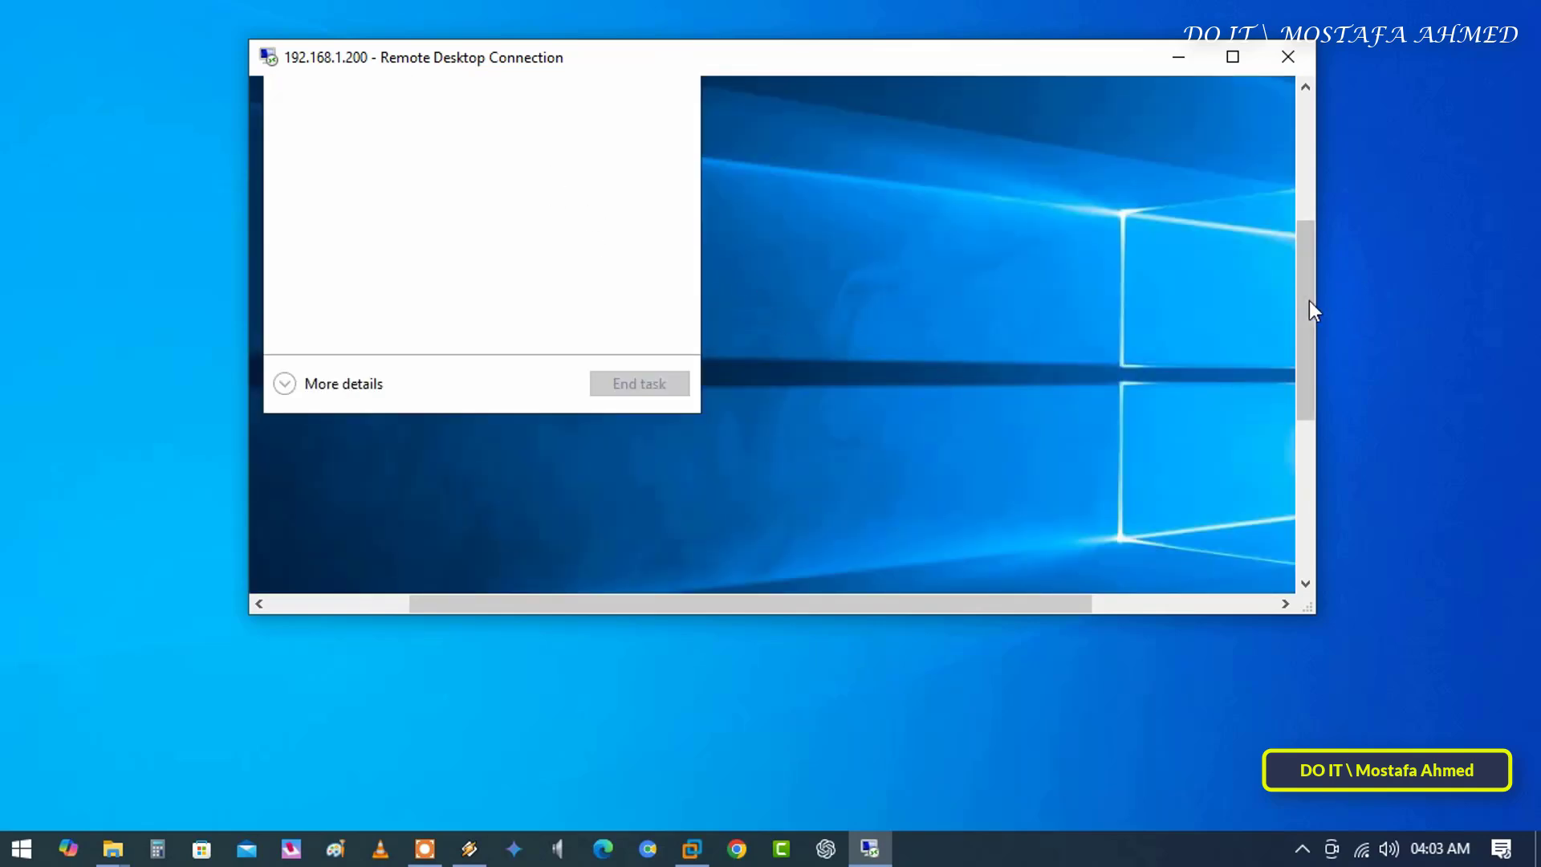
{"action": "left_click_drag", "start_coordinate": [1309, 301], "coordinate": [1314, 211]}
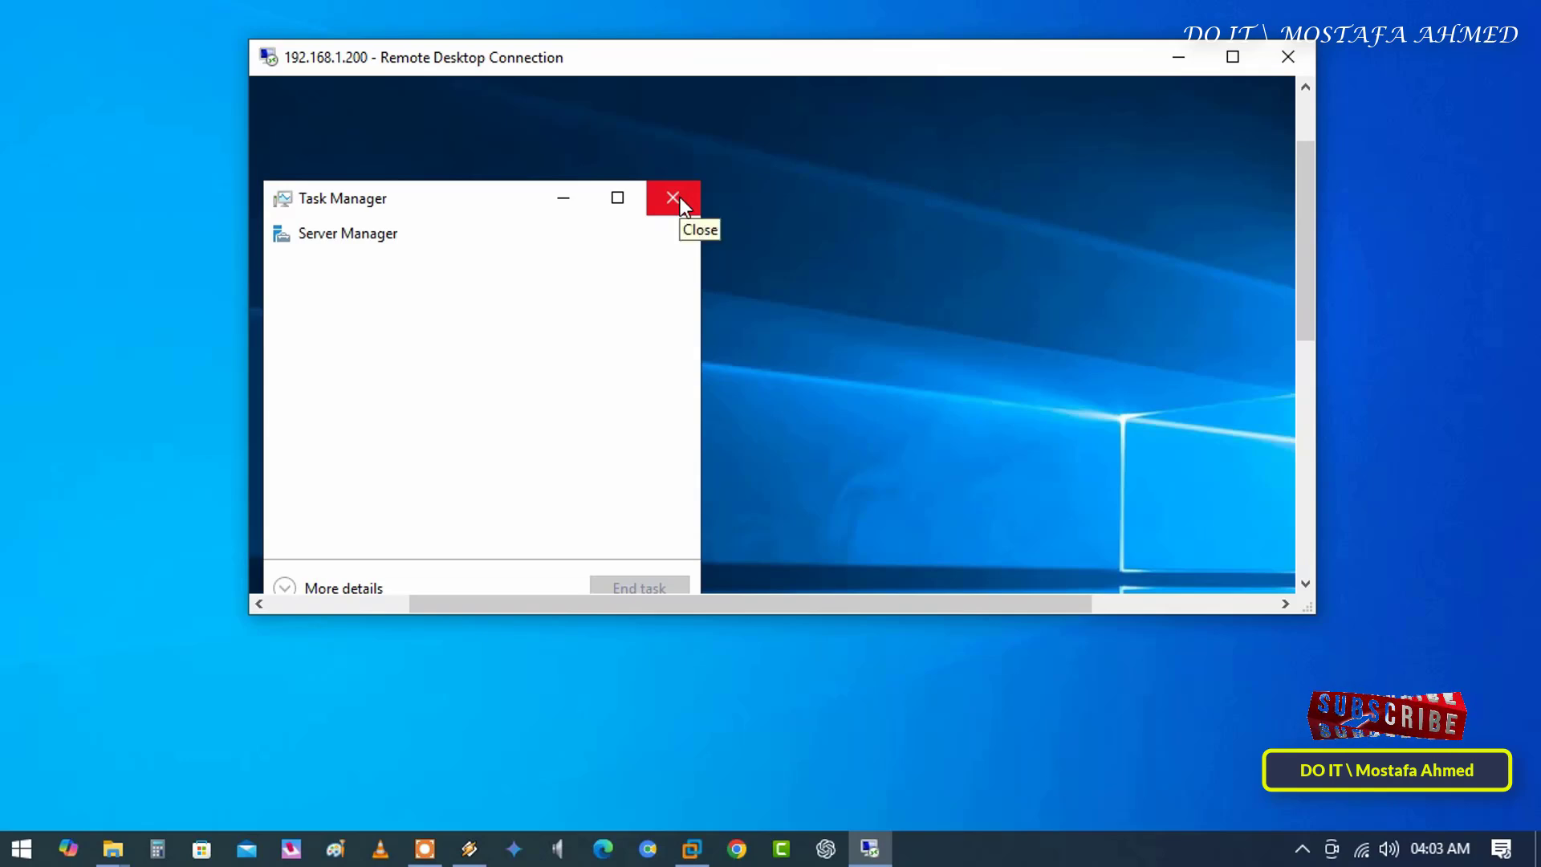
{"action": "left_click", "coordinate": [681, 197]}
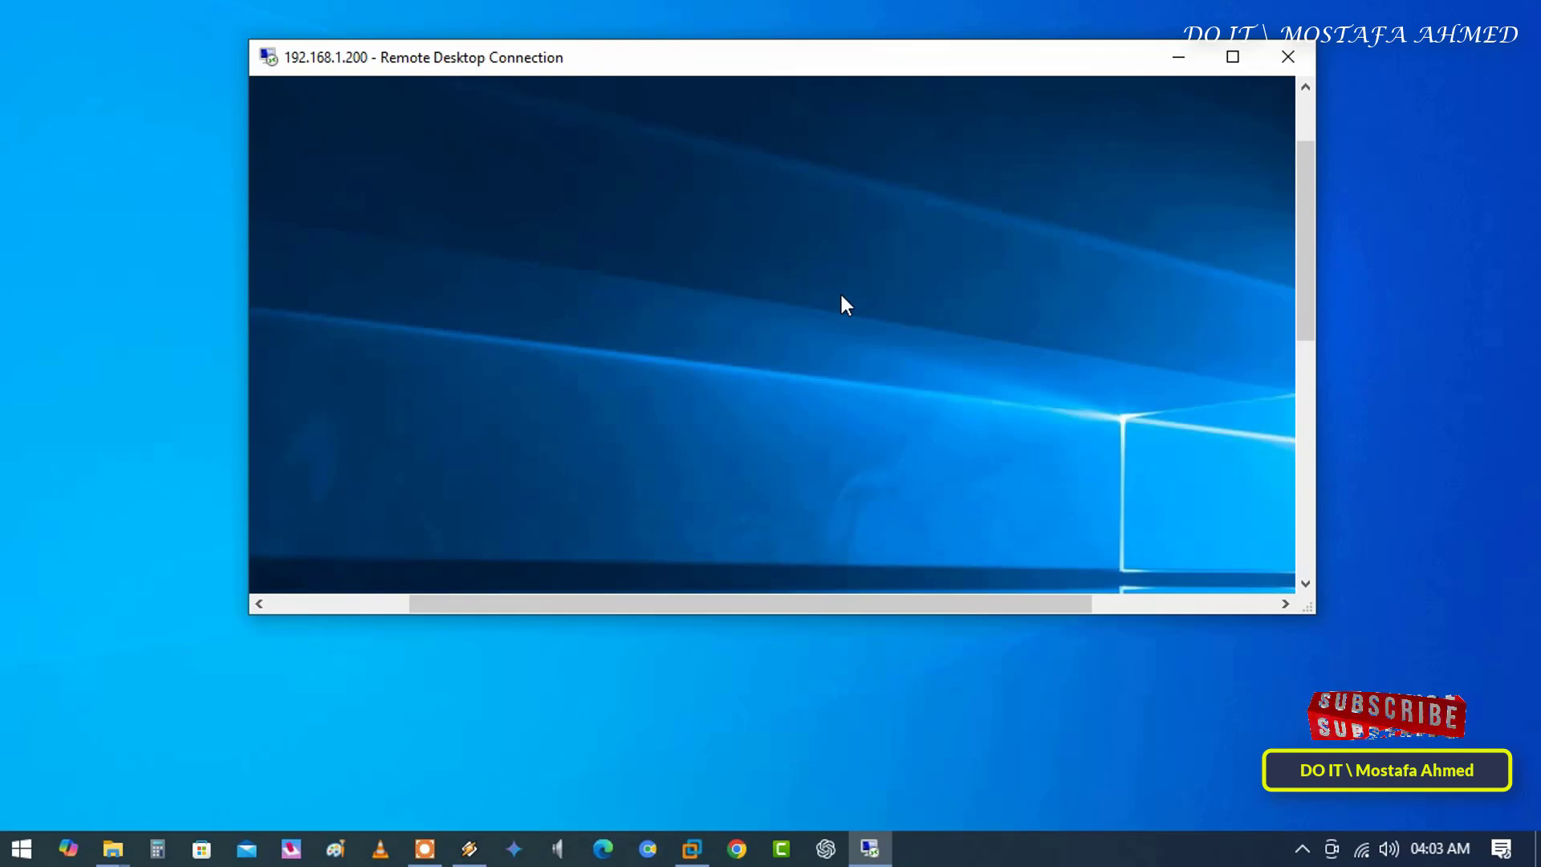
Step: Send Ctrl+Alt+End again to show the remote security options with Cancel
{"action": "key", "text": "ctrl+alt+End"}
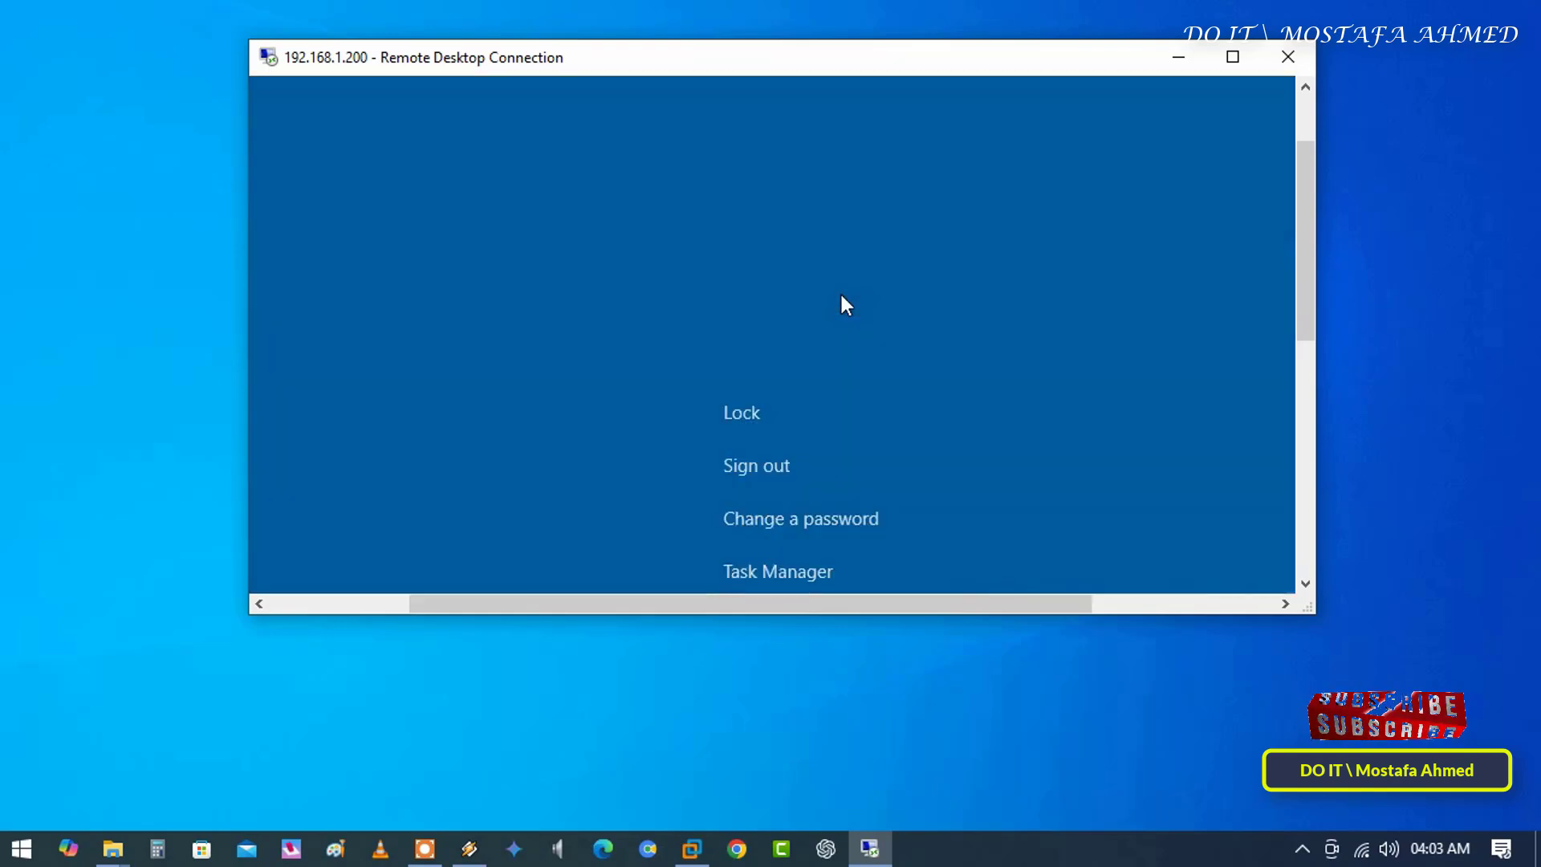
{"action": "left_click_drag", "start_coordinate": [1307, 297], "coordinate": [1316, 377]}
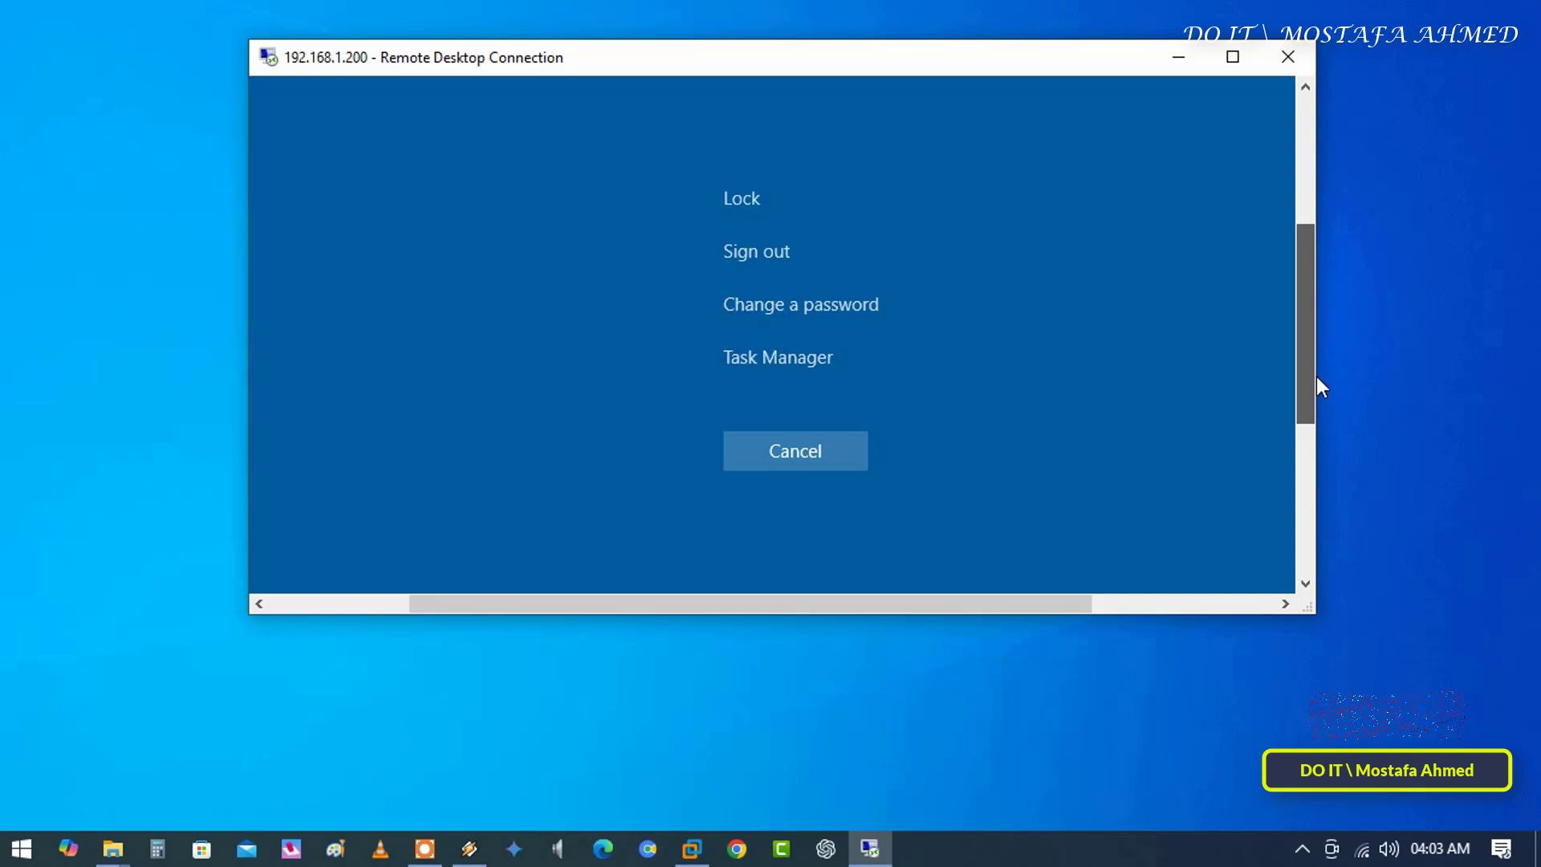